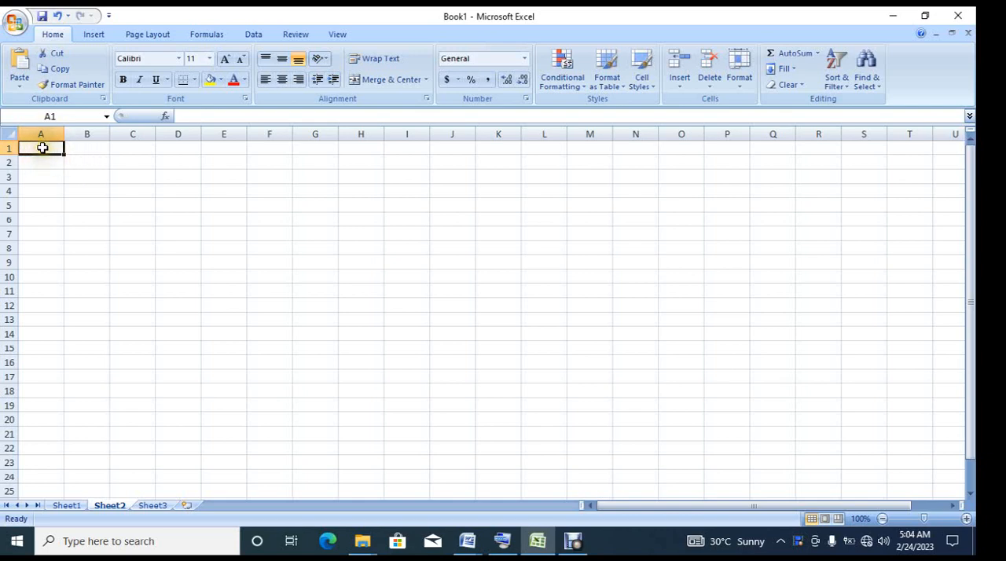
Step: Enter 40000 in cell A1 and 15% in cell B1
{"action": "left_click", "coordinate": [44, 149]}
{"action": "type", "text": "40000"}
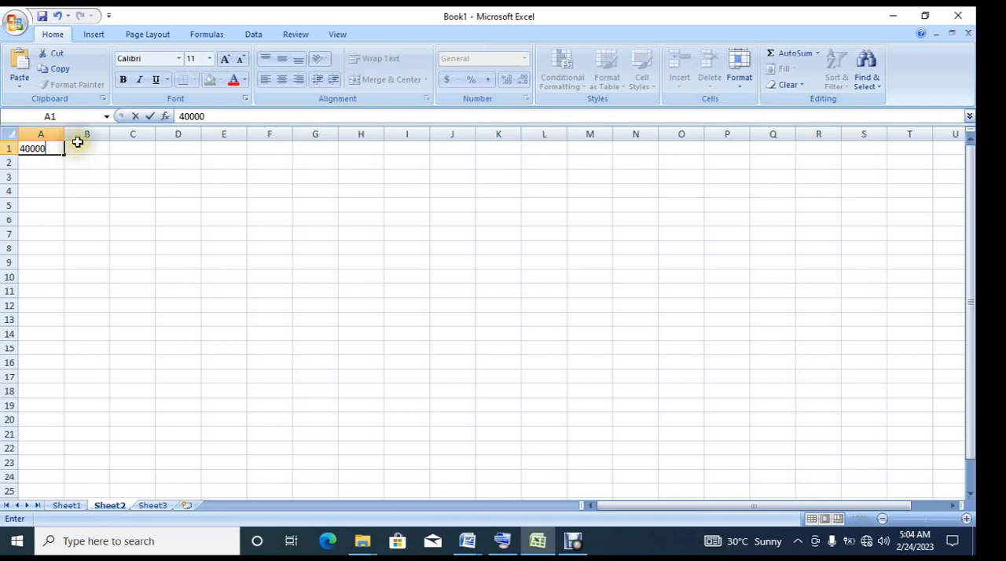
{"action": "left_click", "coordinate": [85, 148]}
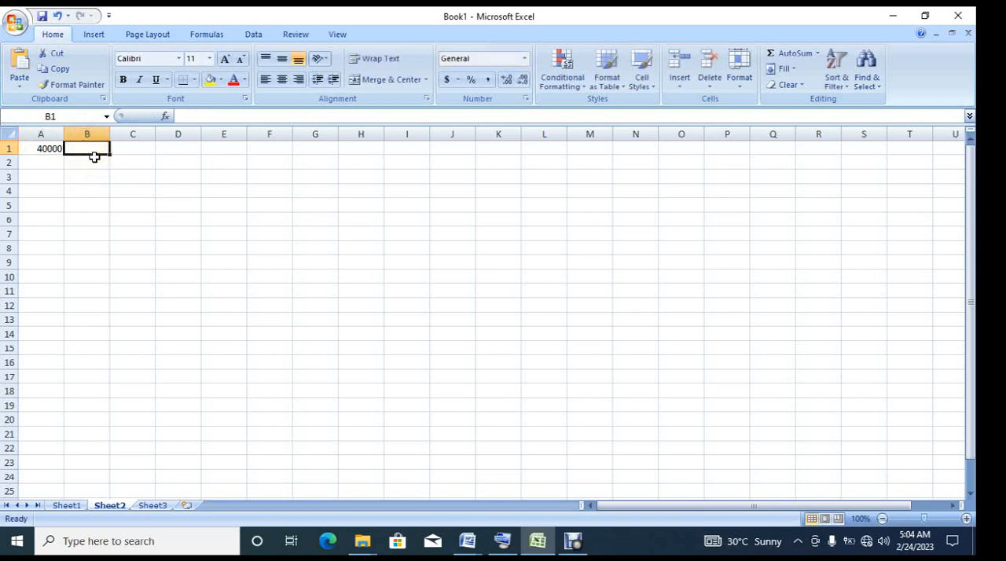
{"action": "type", "text": "15"}
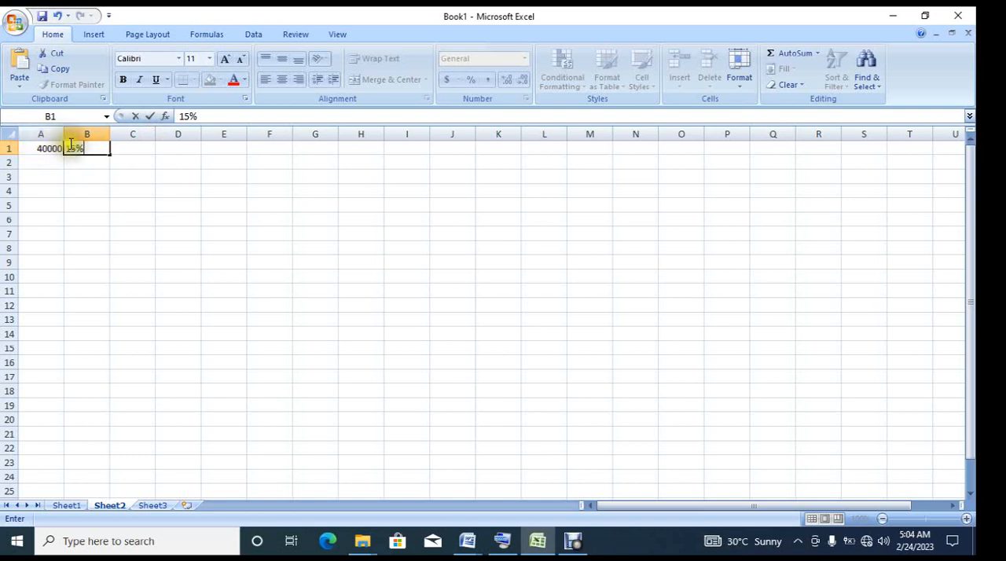
Step: Begin an IF formula in cell C1 with the logical test A1>=40000
{"action": "left_click", "coordinate": [123, 145]}
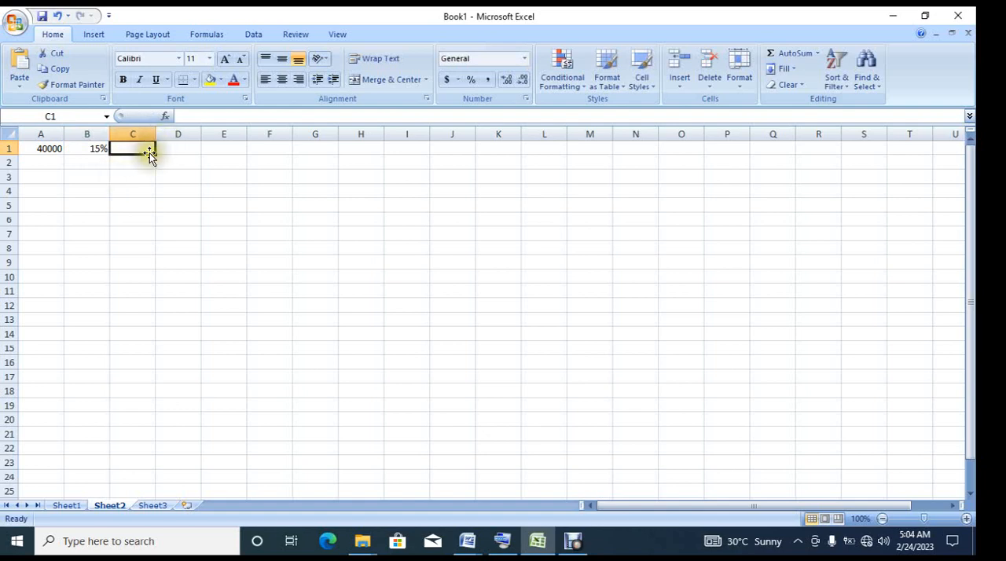
{"action": "type", "text": "l"}
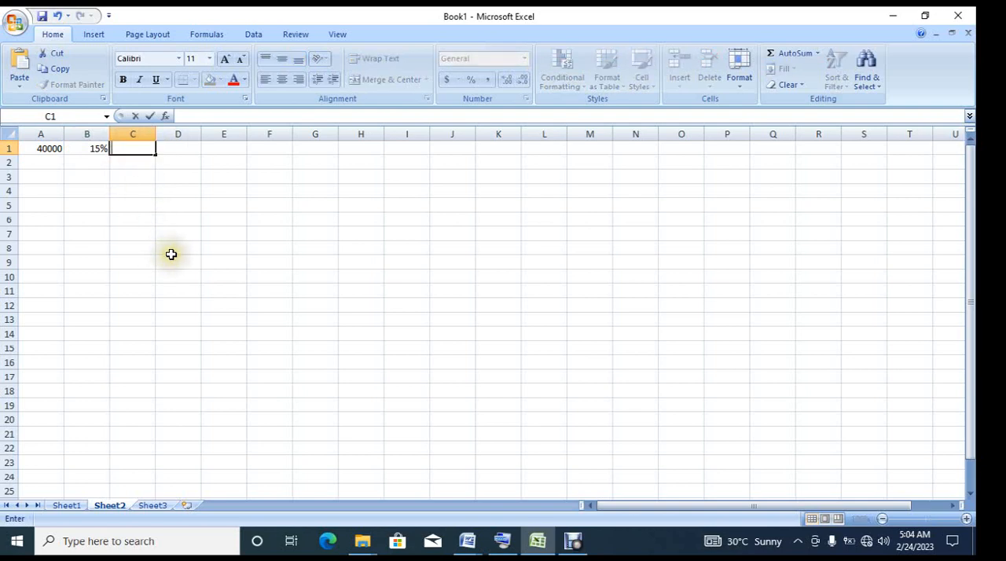
{"action": "type", "text": "=I"}
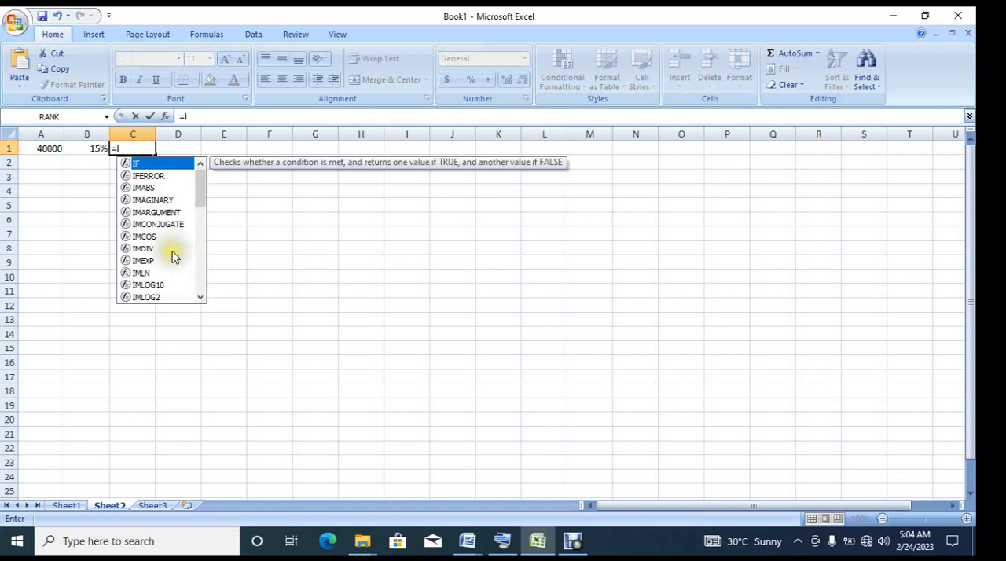
{"action": "double_click", "coordinate": [161, 164]}
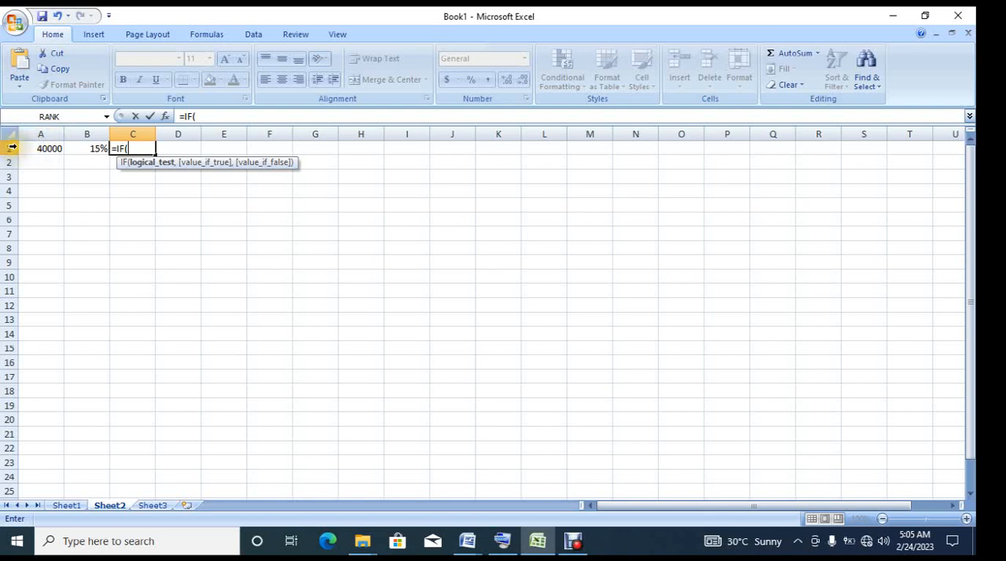
{"action": "left_click", "coordinate": [143, 142]}
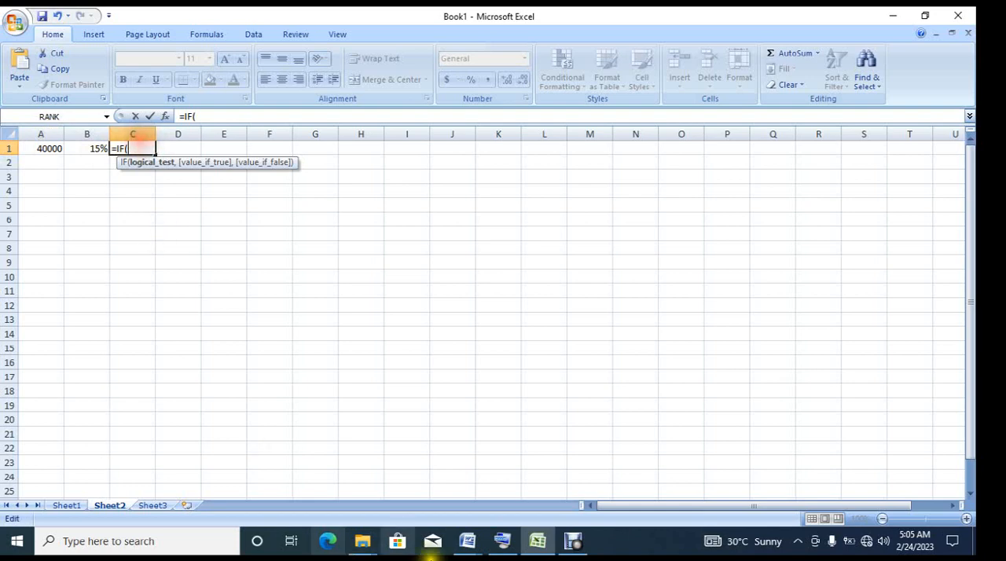
{"action": "left_click", "coordinate": [513, 548]}
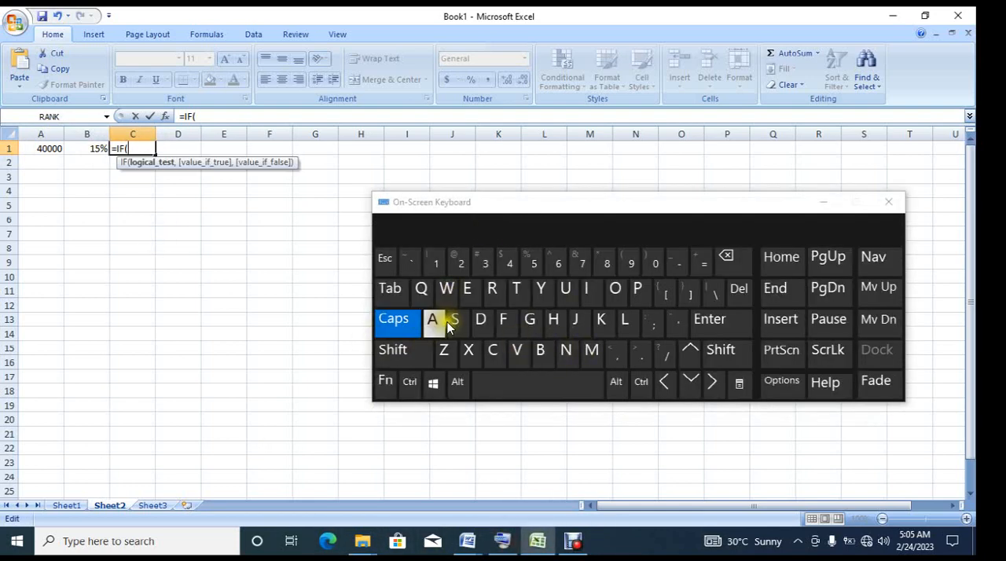
{"action": "left_click", "coordinate": [442, 322]}
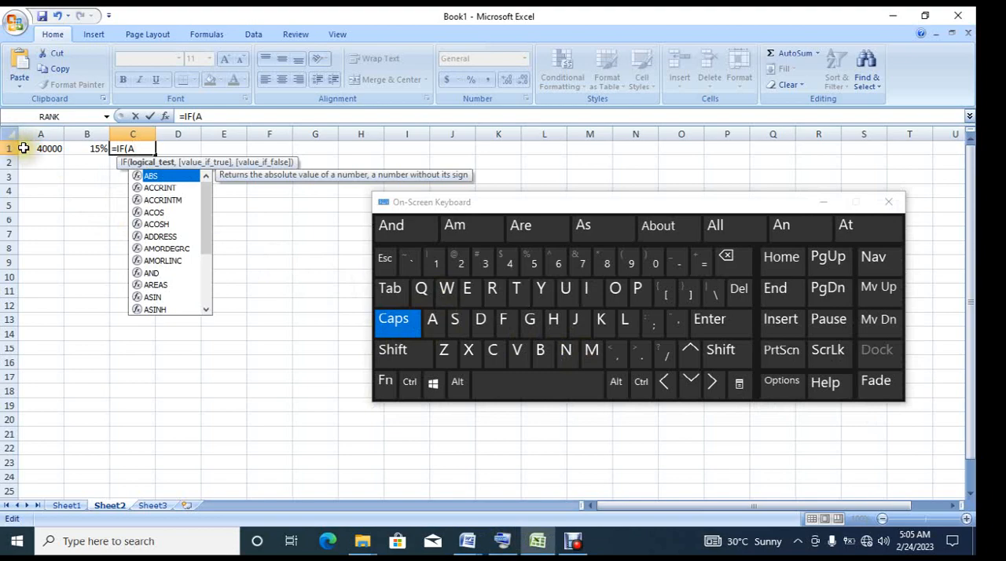
{"action": "type", "text": "1"}
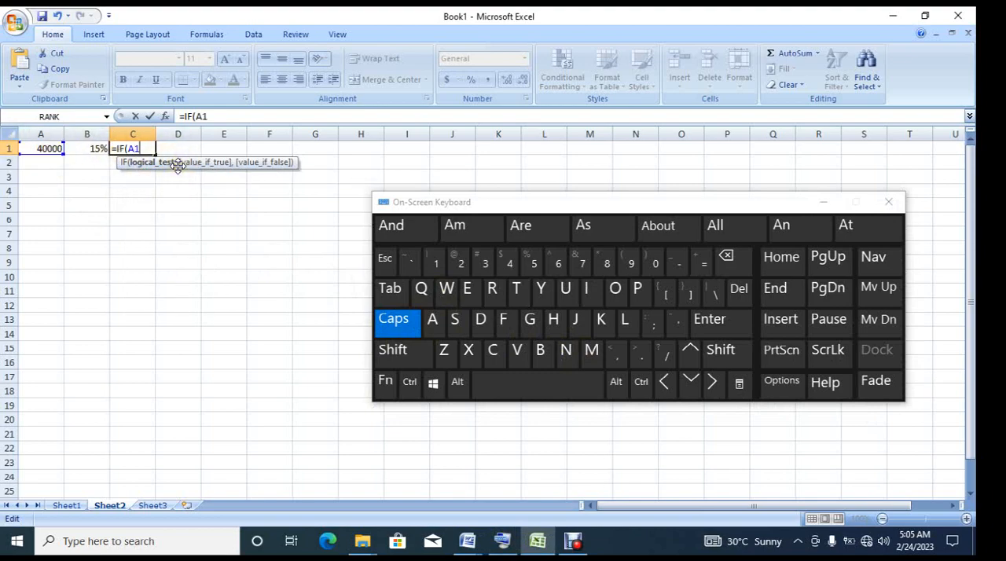
{"action": "type", "text": ">="}
{"action": "type", "text": "40000"}
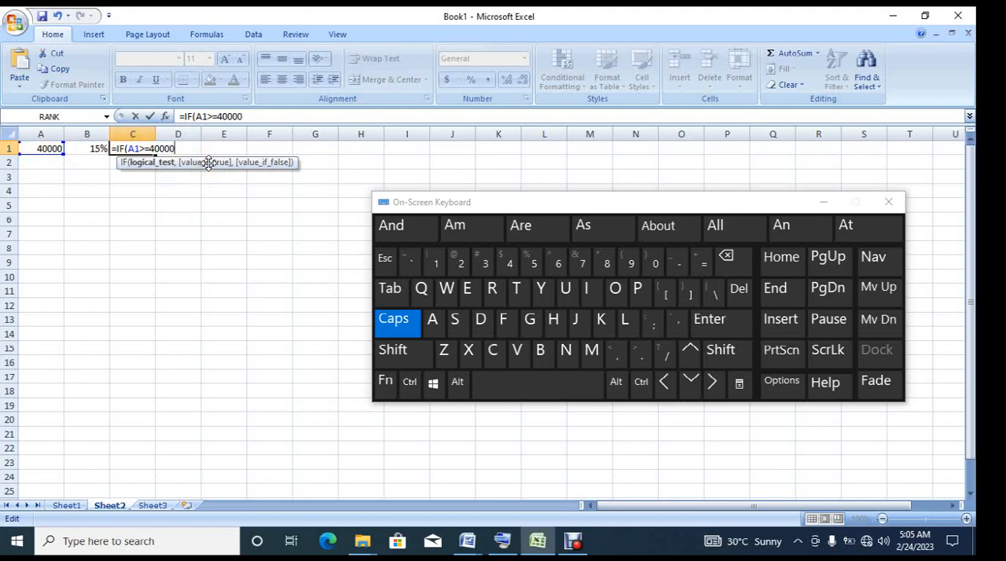
{"action": "type", "text": ","}
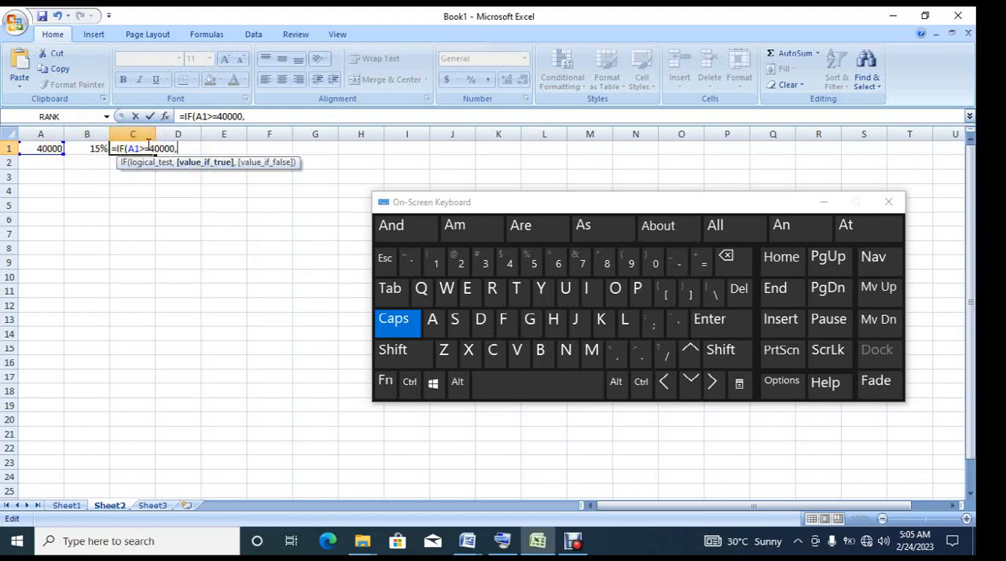
Step: Complete the IF formula in C1 with A1*B1 as the value if true and enter it
{"action": "left_click", "coordinate": [142, 148]}
{"action": "left_click", "coordinate": [433, 320]}
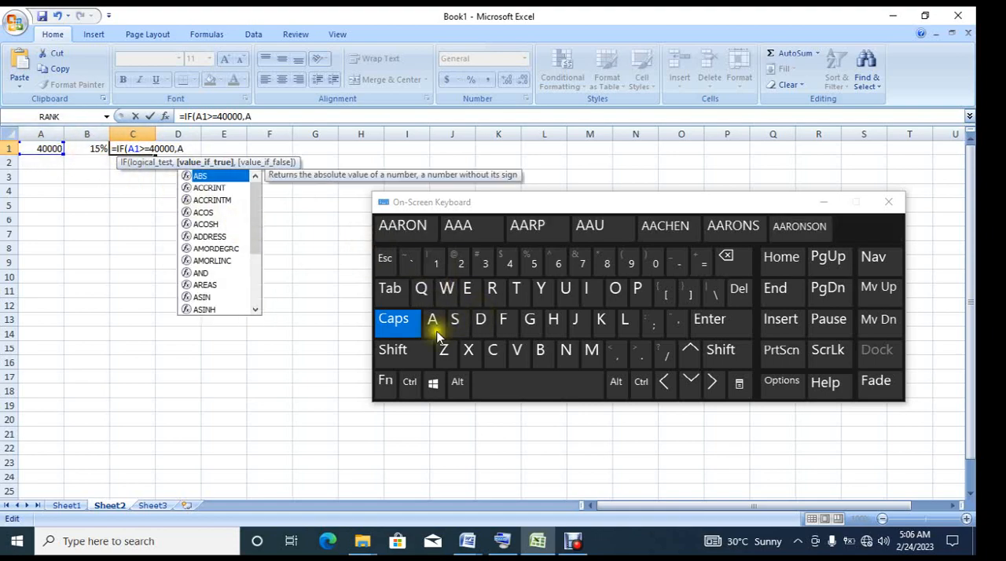
{"action": "left_click", "coordinate": [437, 266]}
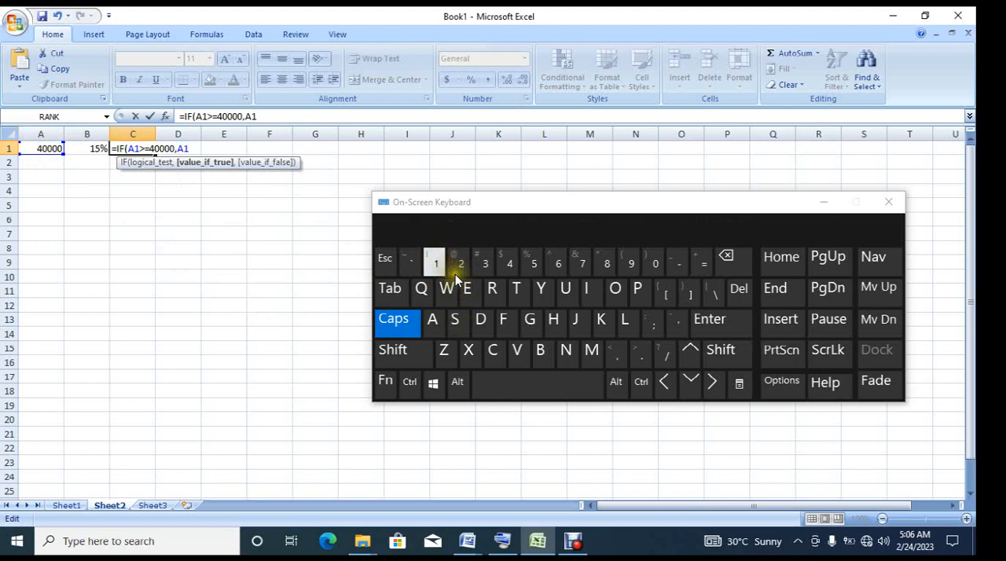
{"action": "type", "text": "*"}
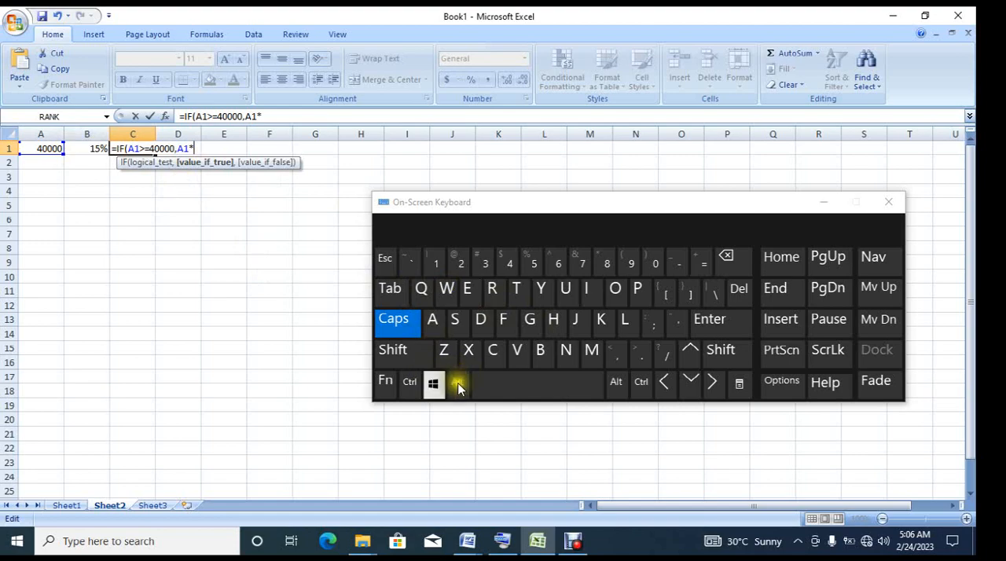
{"action": "left_click", "coordinate": [540, 351]}
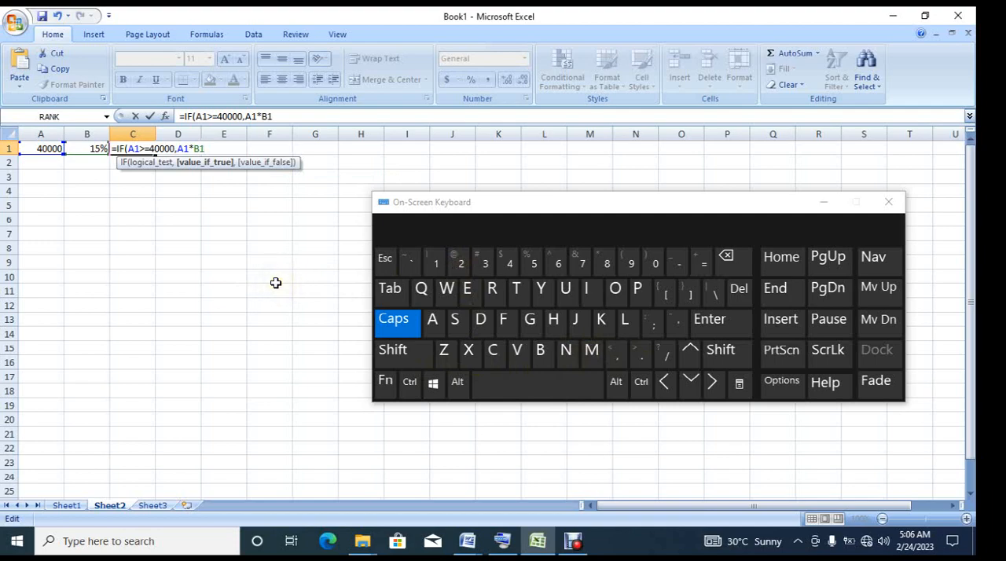
{"action": "type", "text": ")"}
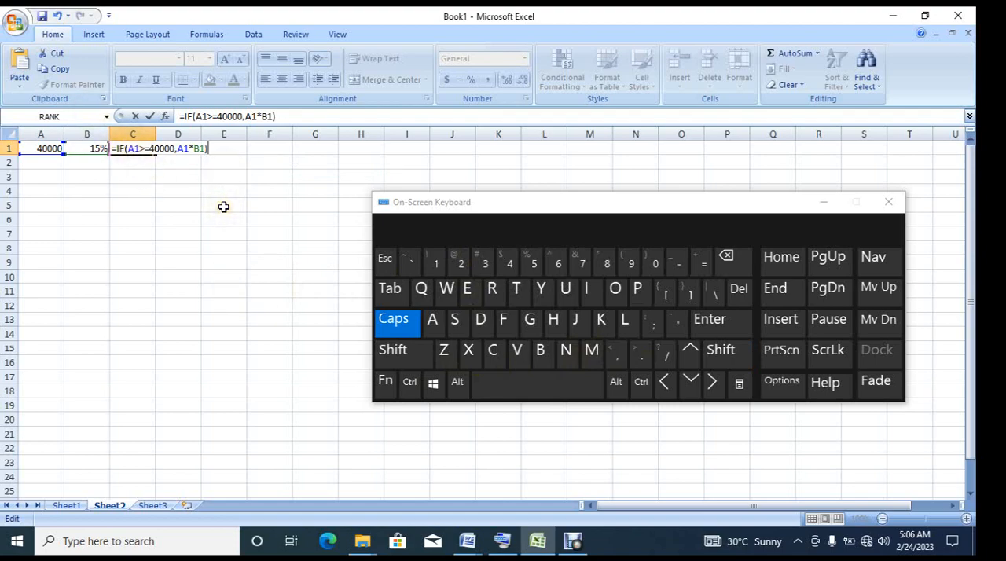
{"action": "key", "text": "Return"}
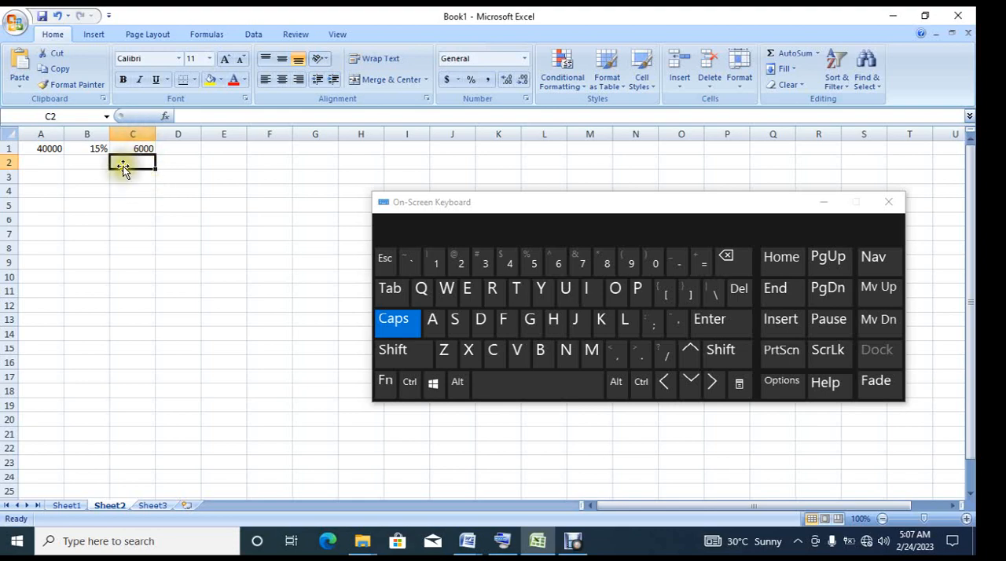
Step: Change the amount in cell A1 to 100000 and check the formula result in C1
{"action": "double_click", "coordinate": [48, 147]}
{"action": "key", "text": "BackSpace"}
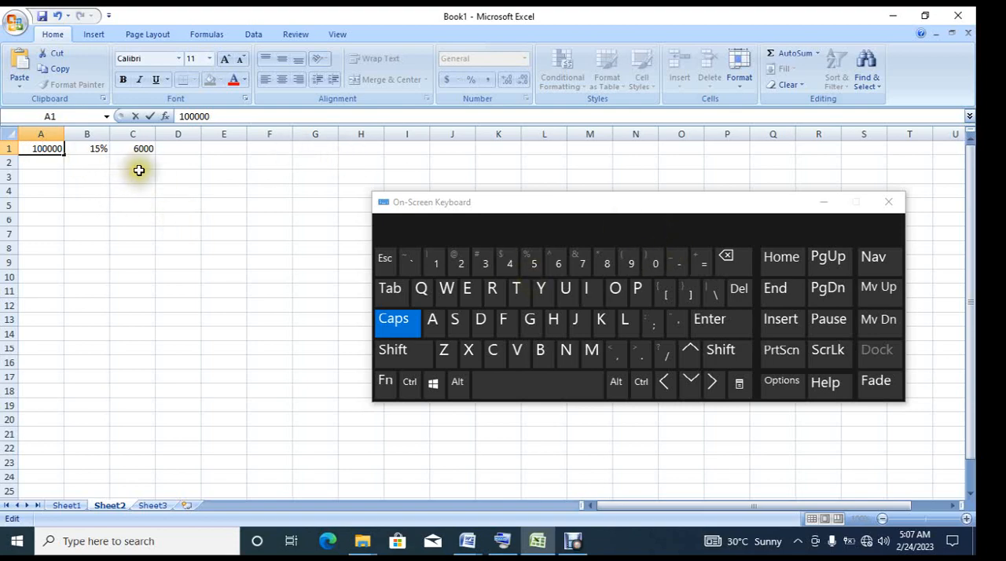
{"action": "left_click", "coordinate": [138, 145]}
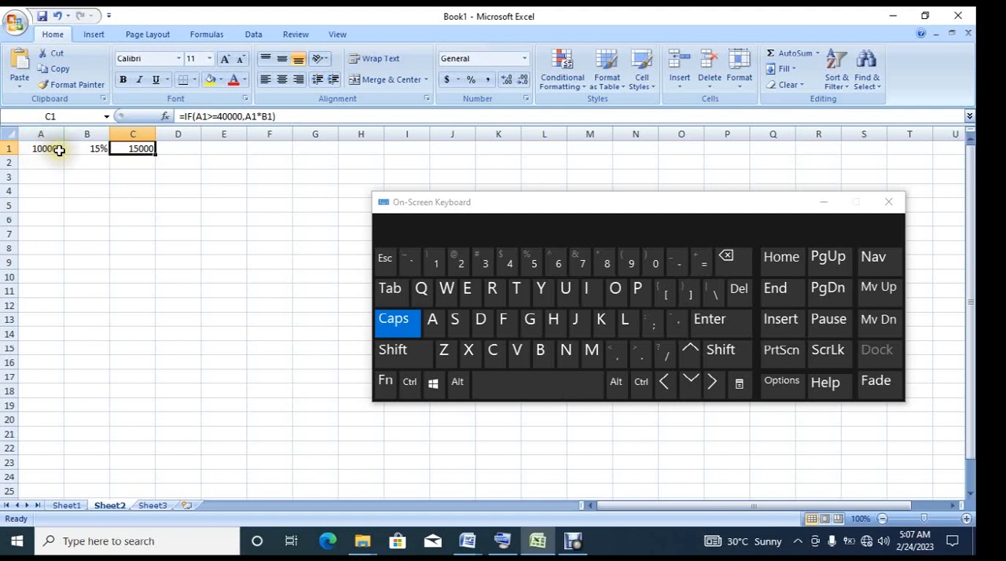
Step: Change the percentage in cell B1 to 5% and check the formula result in C1
{"action": "left_click", "coordinate": [100, 144]}
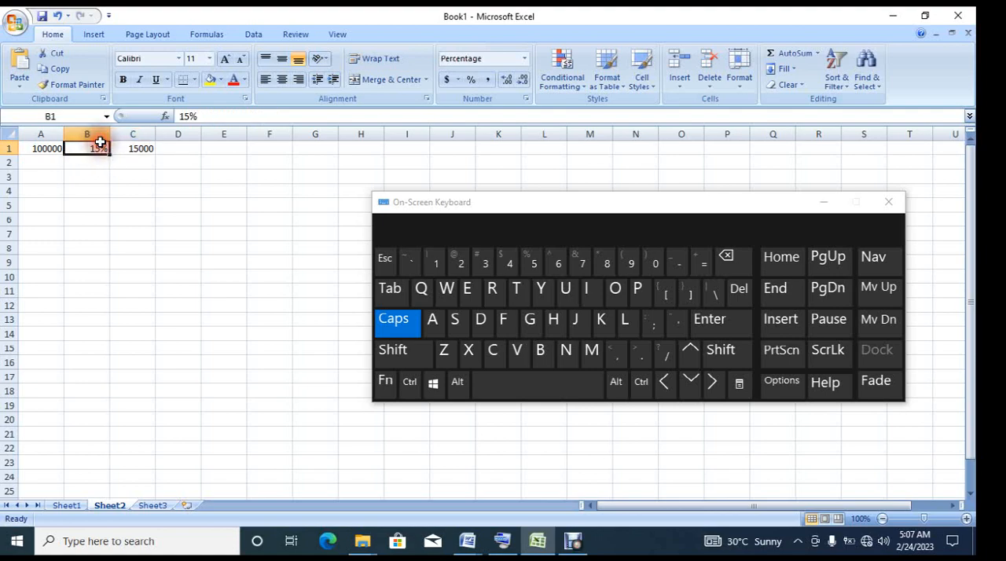
{"action": "double_click", "coordinate": [103, 149]}
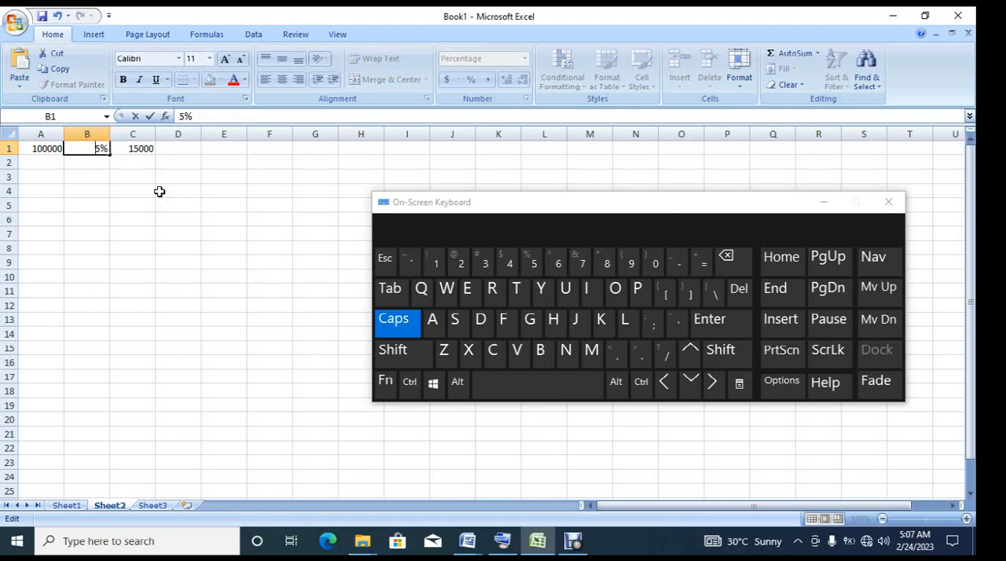
{"action": "left_click", "coordinate": [153, 143]}
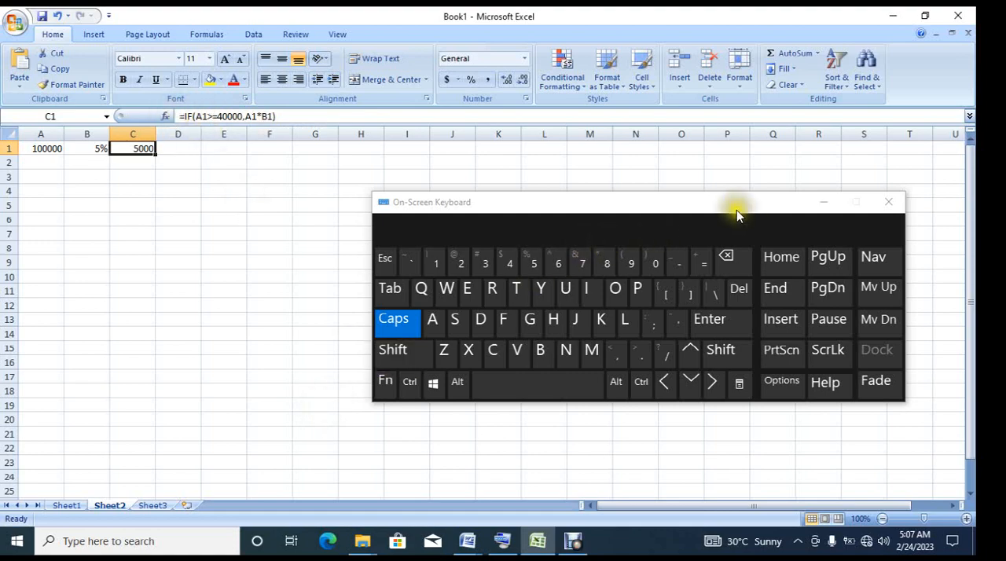
{"action": "left_click", "coordinate": [843, 201]}
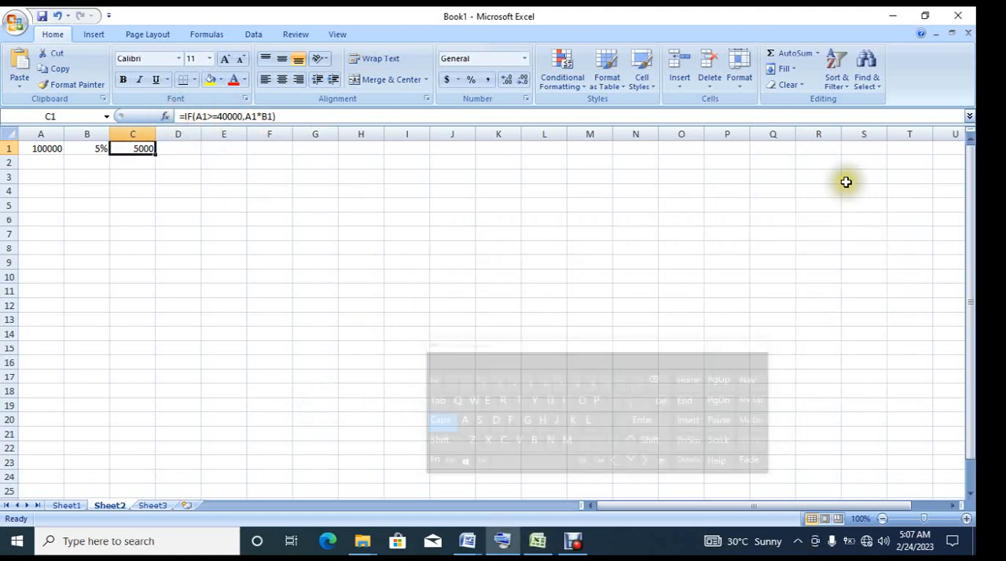
{"action": "left_click", "coordinate": [905, 9]}
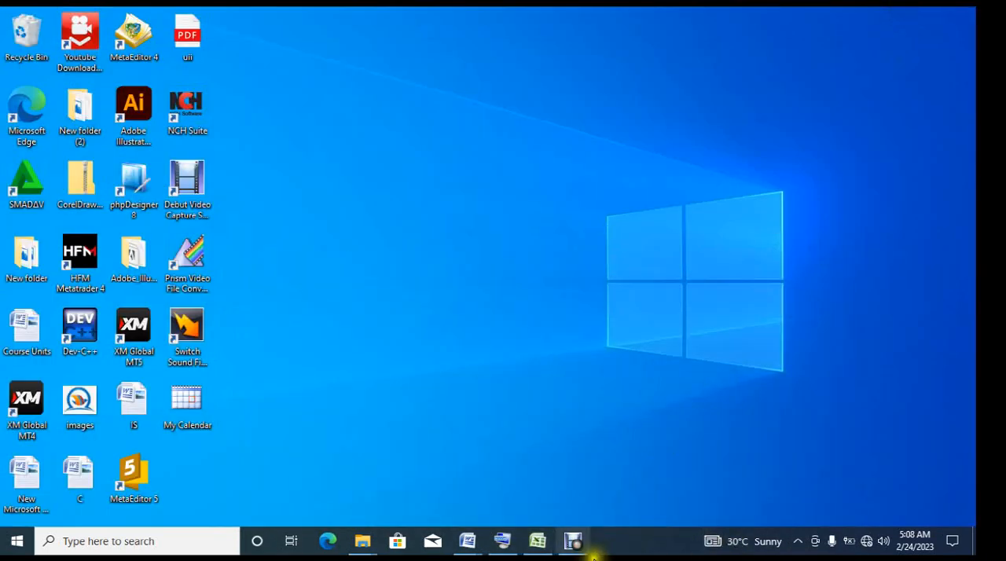
{"action": "left_click", "coordinate": [577, 543]}
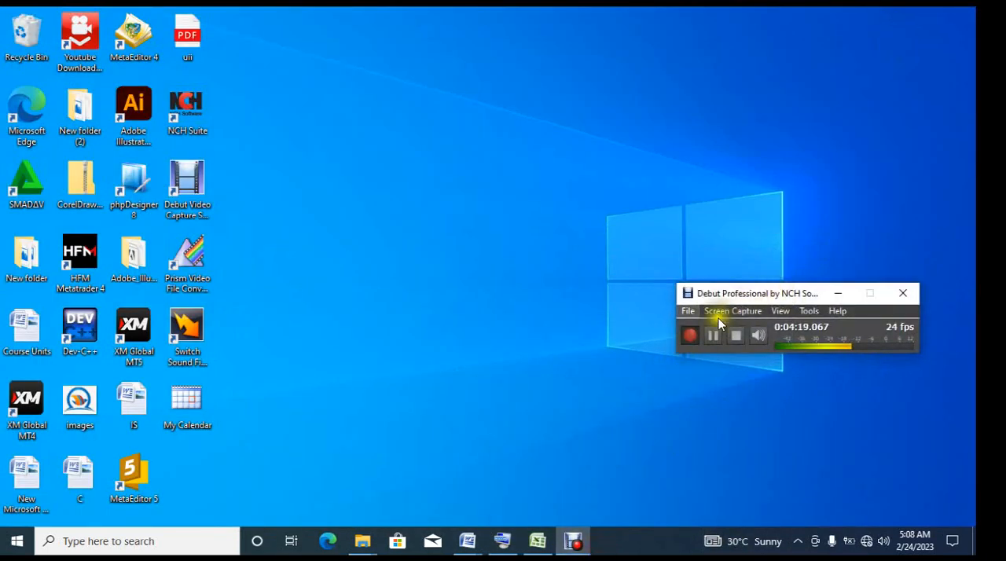